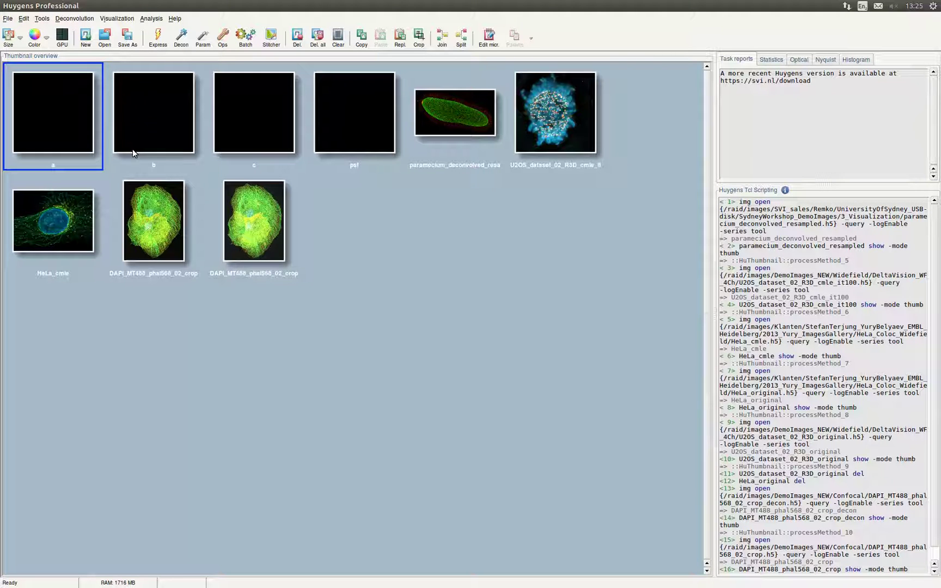
Step: Select the first DAPI_MT488_phal568_02_crop thumbnail in the image overview
{"action": "left_click", "coordinate": [138, 193]}
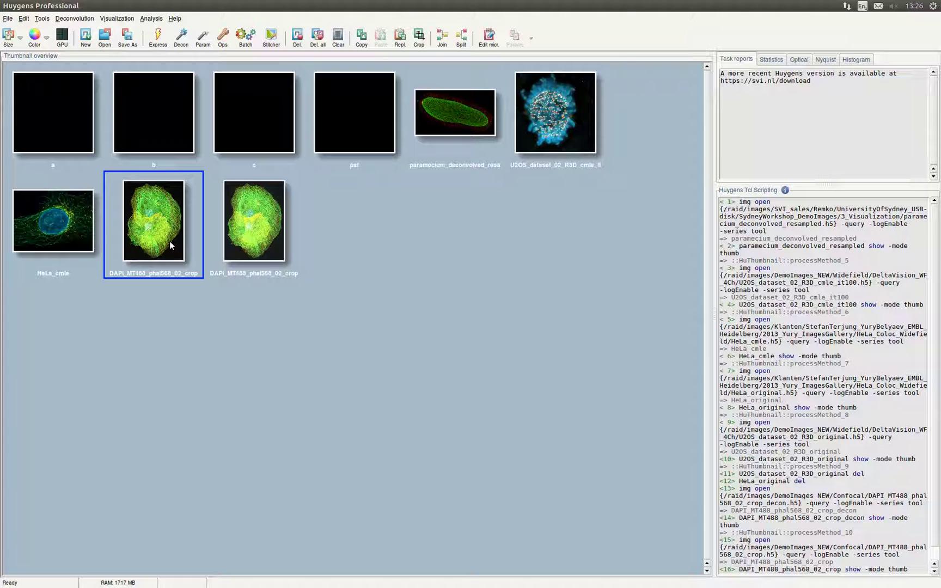
Step: Show DAPI_MT488_phal568_02_crop_decon in the Twin Slicer's left pane
{"action": "right_click", "coordinate": [169, 243]}
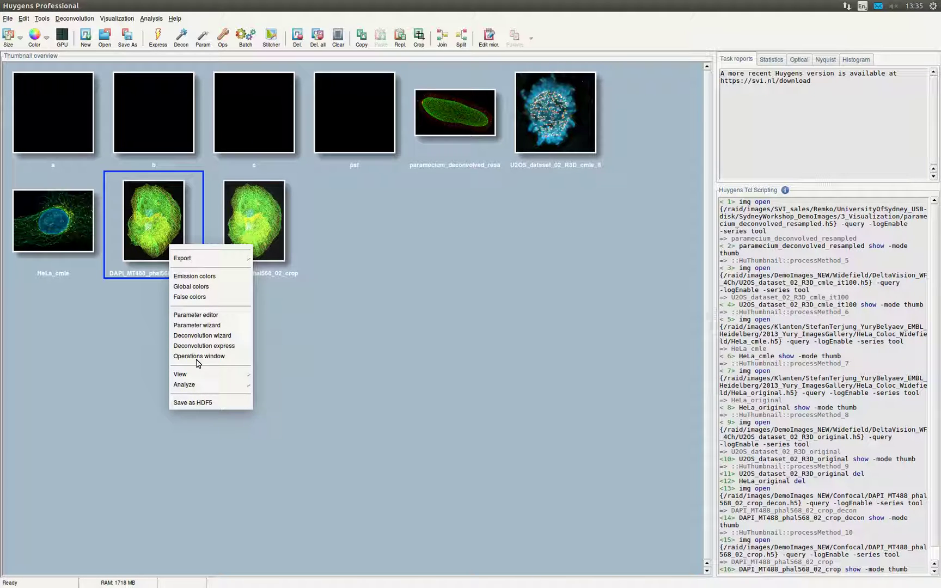
{"action": "mouse_move", "coordinate": [198, 376]}
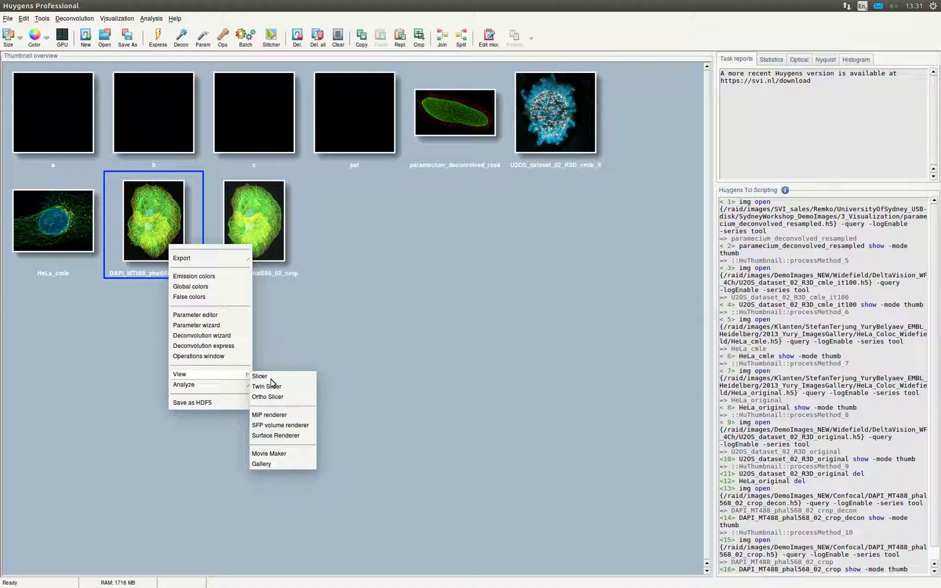
{"action": "left_click", "coordinate": [281, 390]}
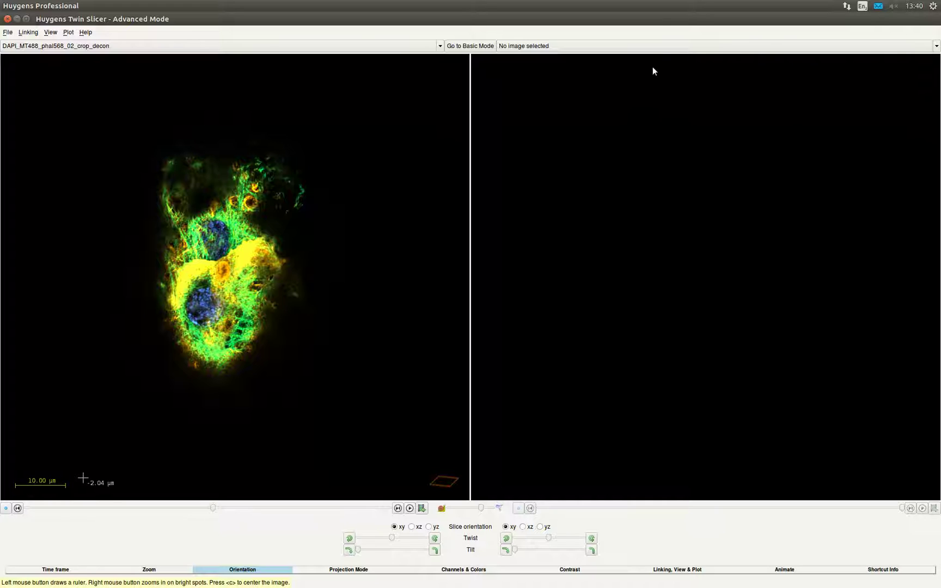
Step: Load the raw DAPI_MT488_phal568_02_crop into the Twin Slicer's right pane
{"action": "left_click", "coordinate": [653, 48]}
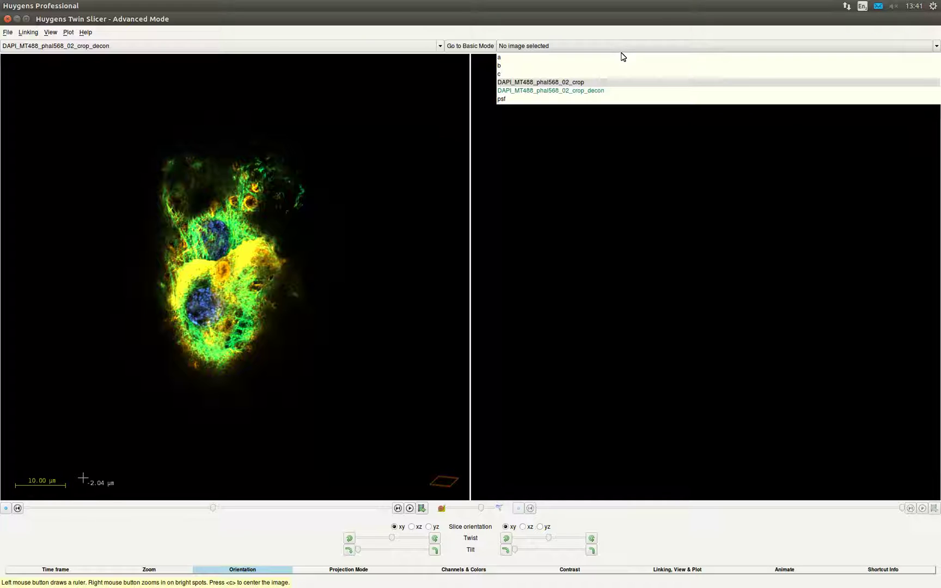
{"action": "left_click", "coordinate": [601, 82]}
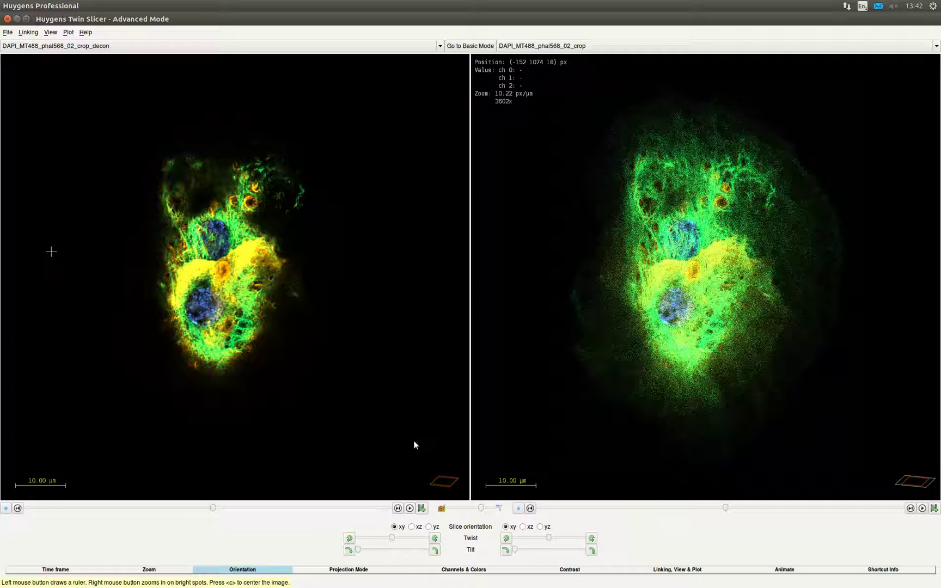
Step: Start the cutting-plane animation through the z-planes of both views
{"action": "left_click", "coordinate": [410, 508]}
Step: Review the Projection Mode and Channels & Colors settings, finishing on the Contrast settings
{"action": "left_click", "coordinate": [321, 571]}
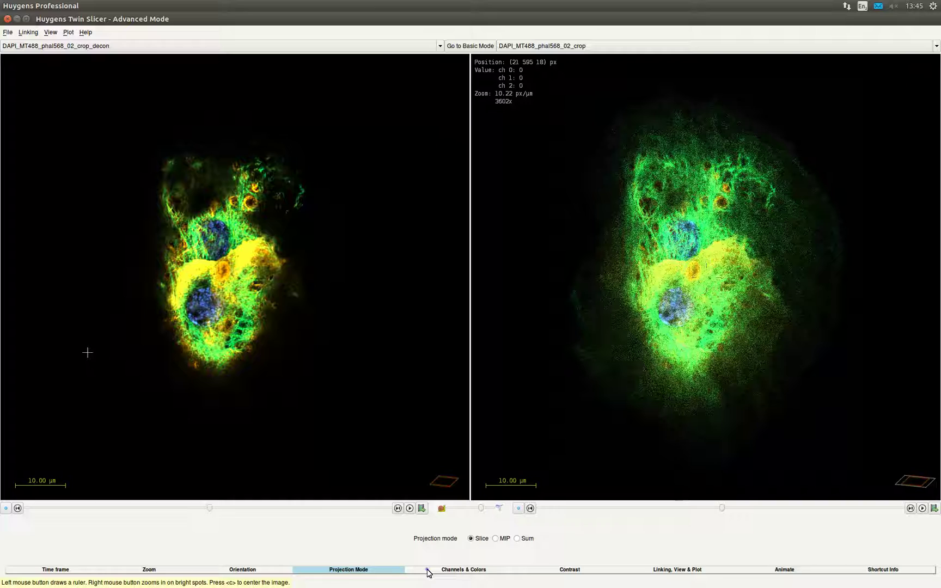
{"action": "left_click", "coordinate": [428, 571]}
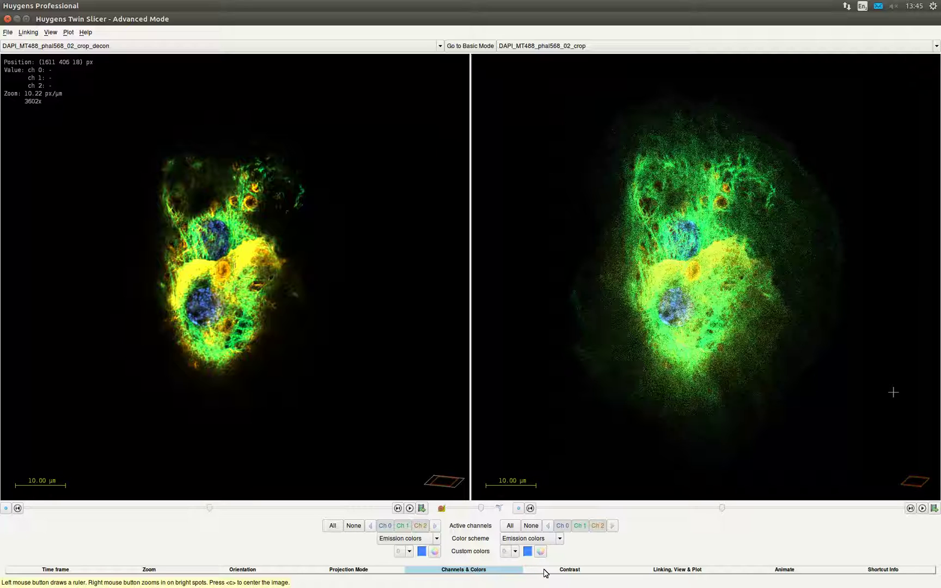
{"action": "left_click", "coordinate": [564, 570]}
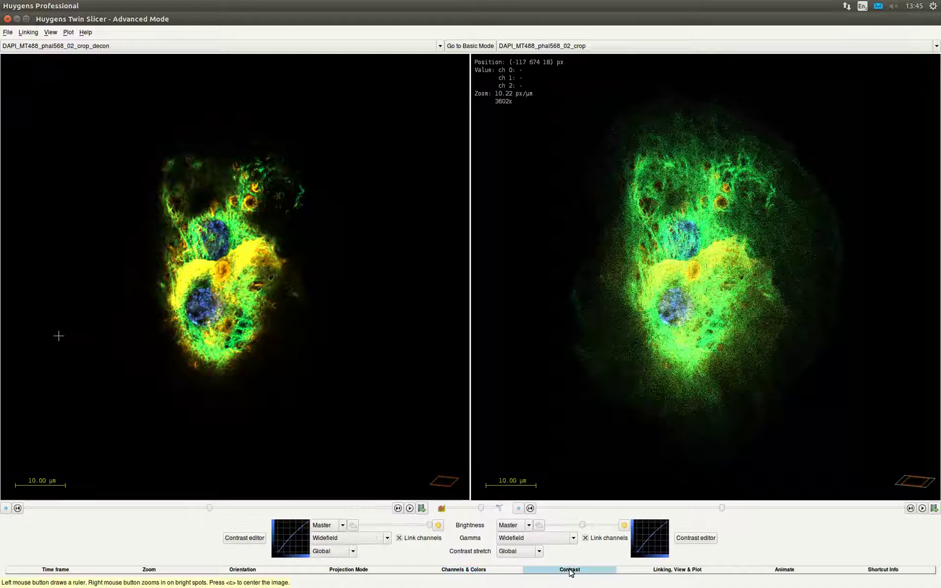
Step: Review the Linking View & Plot, Animate, Shortcut Info, Time frame and Zoom settings in turn
{"action": "left_click", "coordinate": [649, 571]}
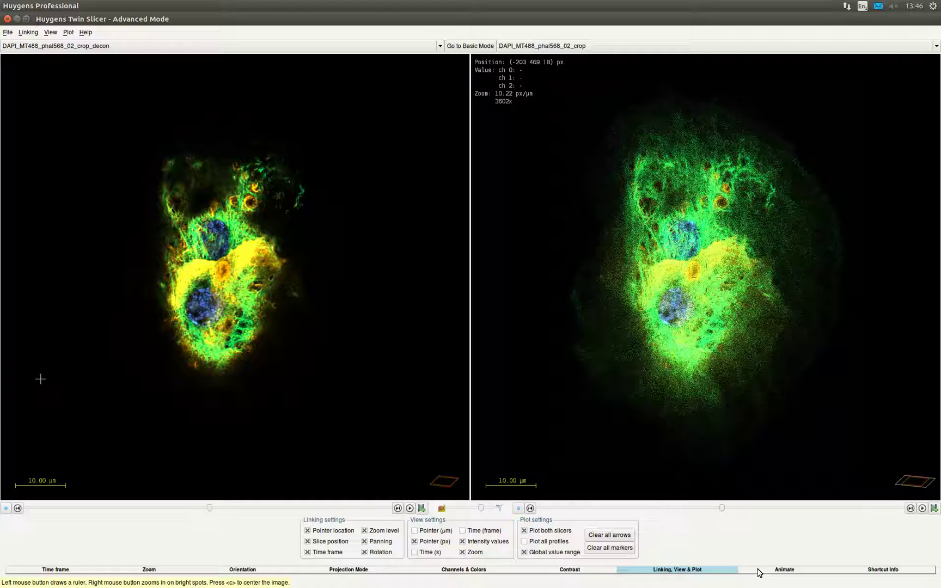
{"action": "left_click", "coordinate": [784, 571]}
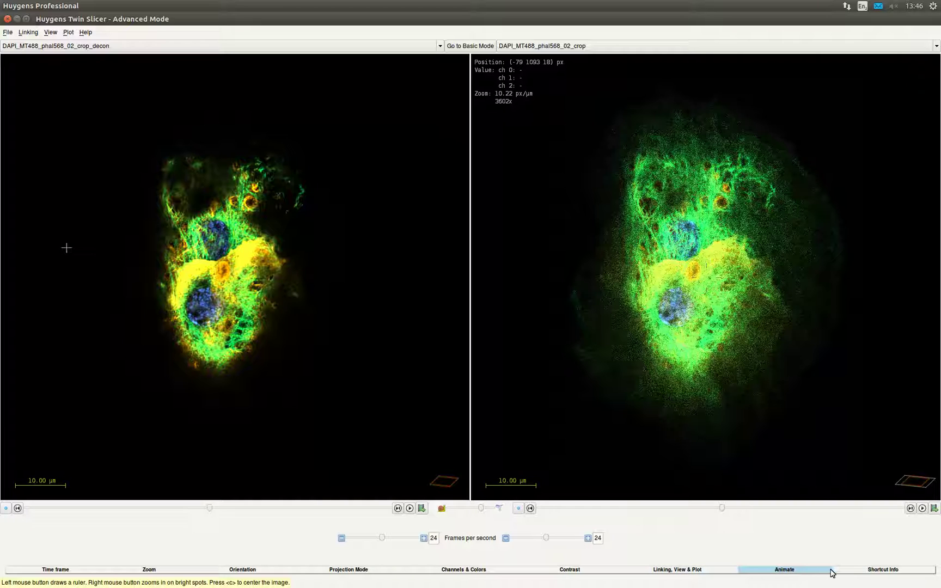
{"action": "left_click", "coordinate": [858, 571]}
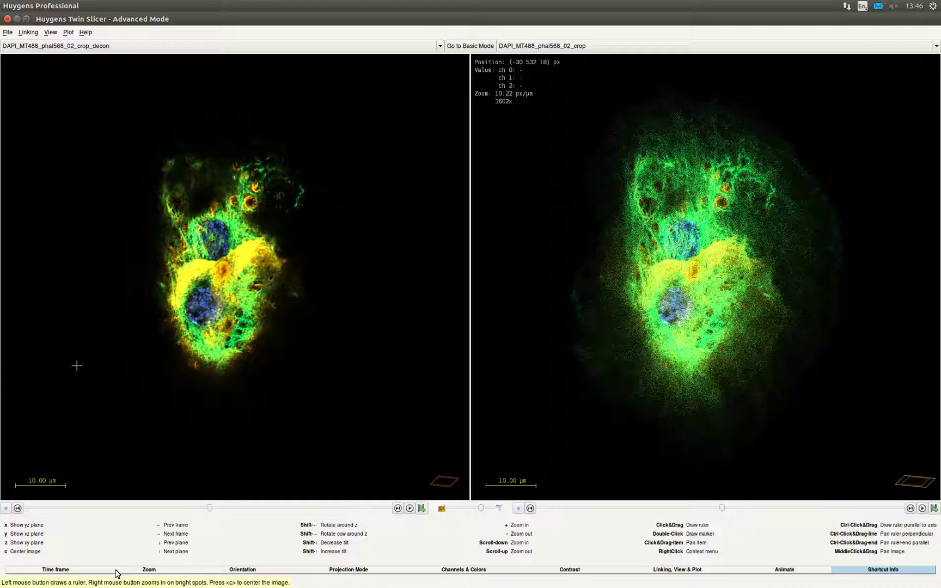
{"action": "left_click", "coordinate": [77, 571]}
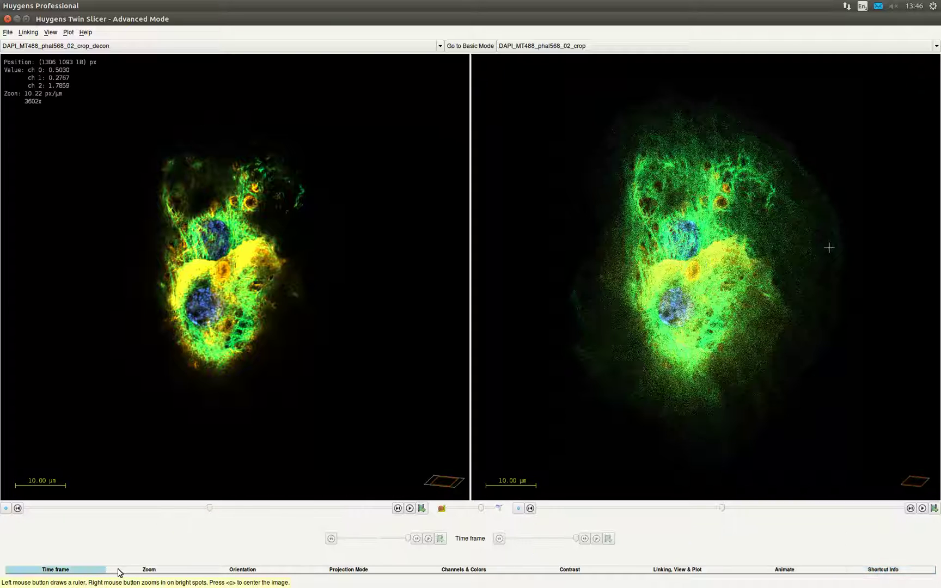
{"action": "left_click", "coordinate": [171, 570]}
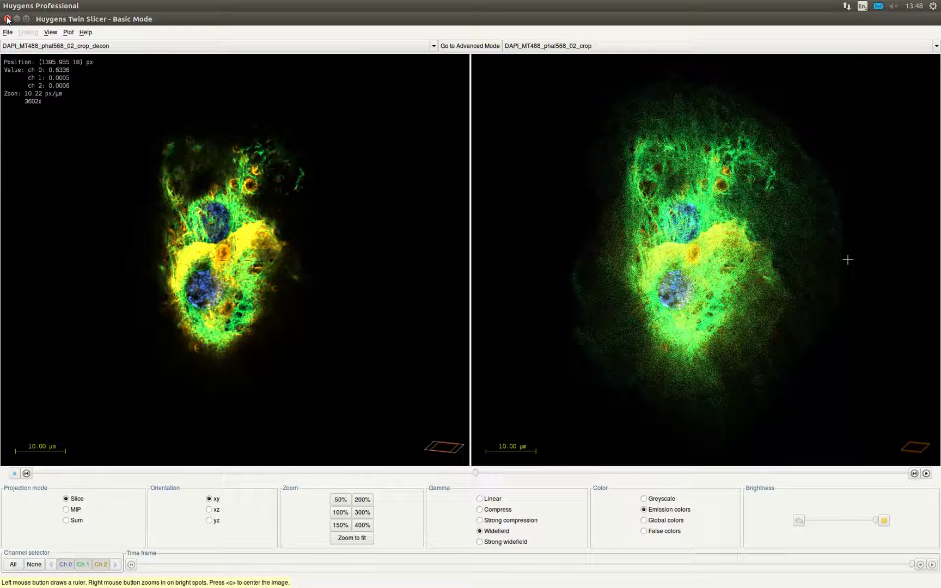
Step: Close the Twin Slicer and bring up the View submenu for HeLa_cmle
{"action": "left_click", "coordinate": [7, 19]}
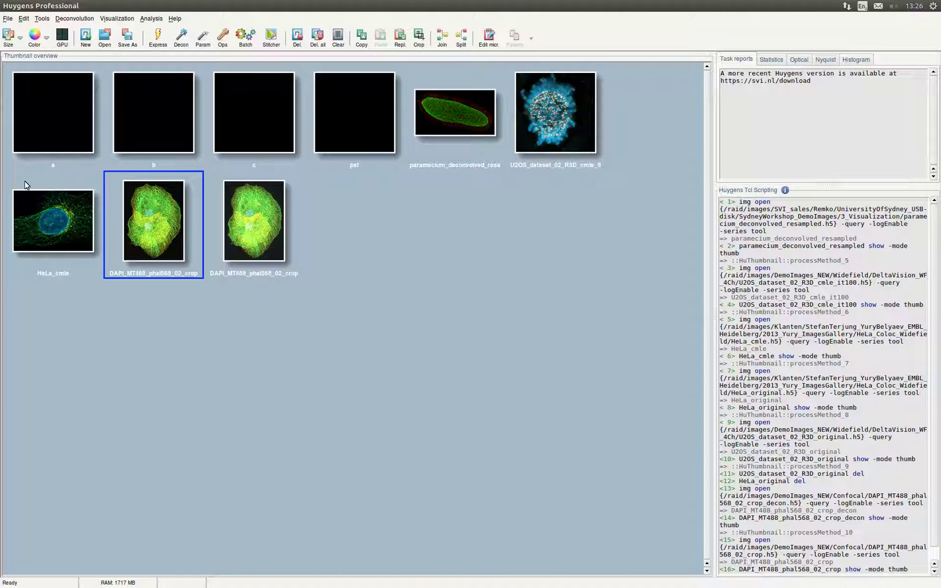
{"action": "left_click", "coordinate": [25, 202]}
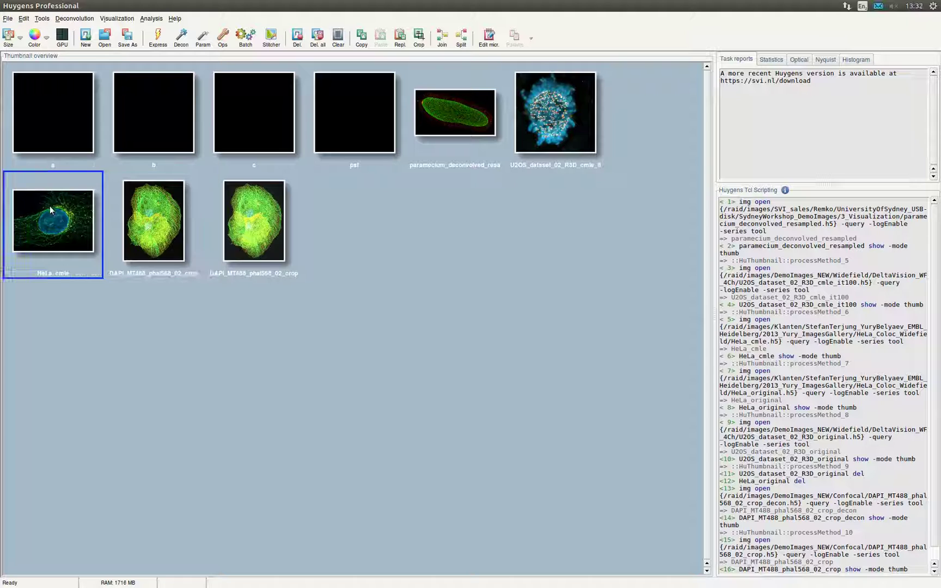
{"action": "right_click", "coordinate": [62, 233]}
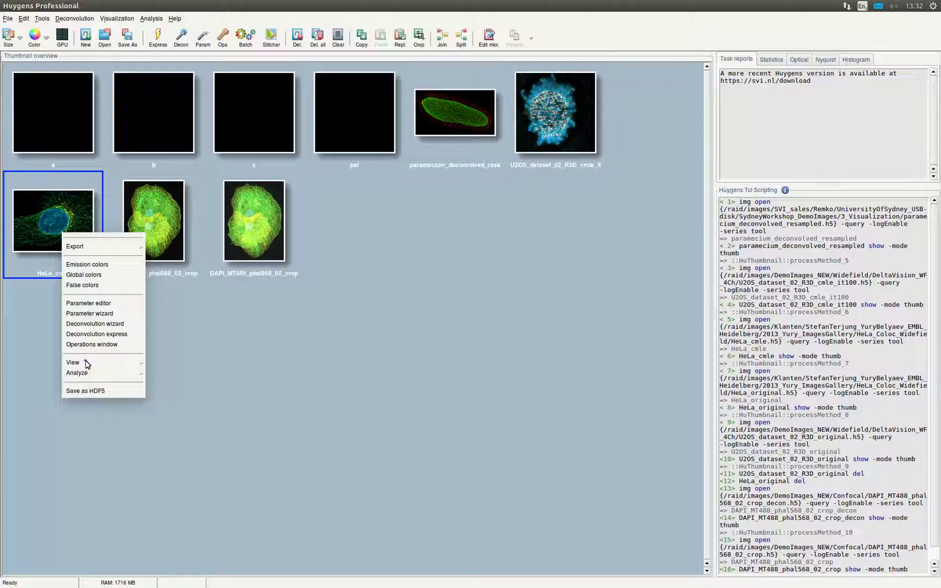
{"action": "mouse_move", "coordinate": [87, 362]}
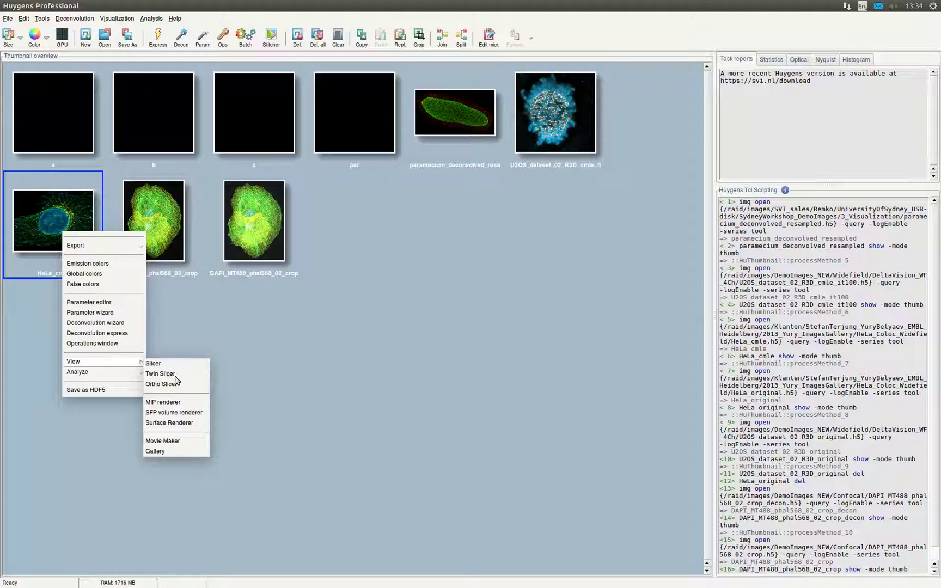
Step: Open HeLa_cmle in the Ortho Slicer
{"action": "left_click", "coordinate": [163, 384]}
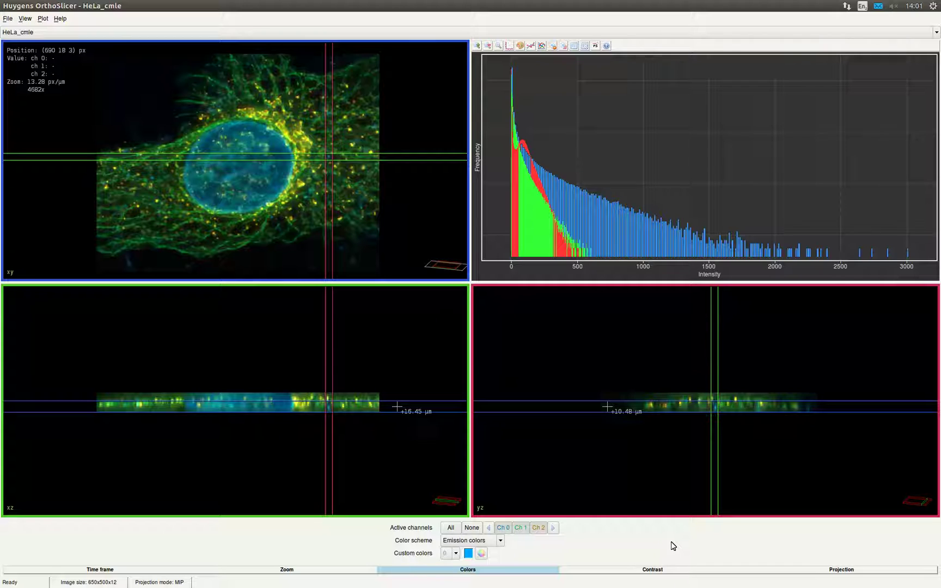
Step: Review the OrthoSlicer's contrast, projection/geometry, time frame and zoom settings
{"action": "left_click", "coordinate": [675, 569]}
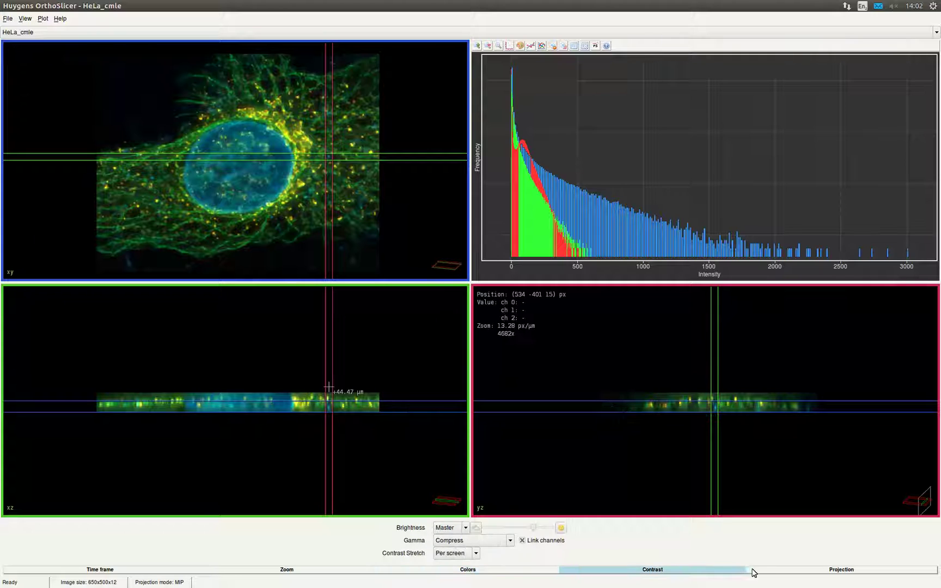
{"action": "left_click", "coordinate": [885, 573]}
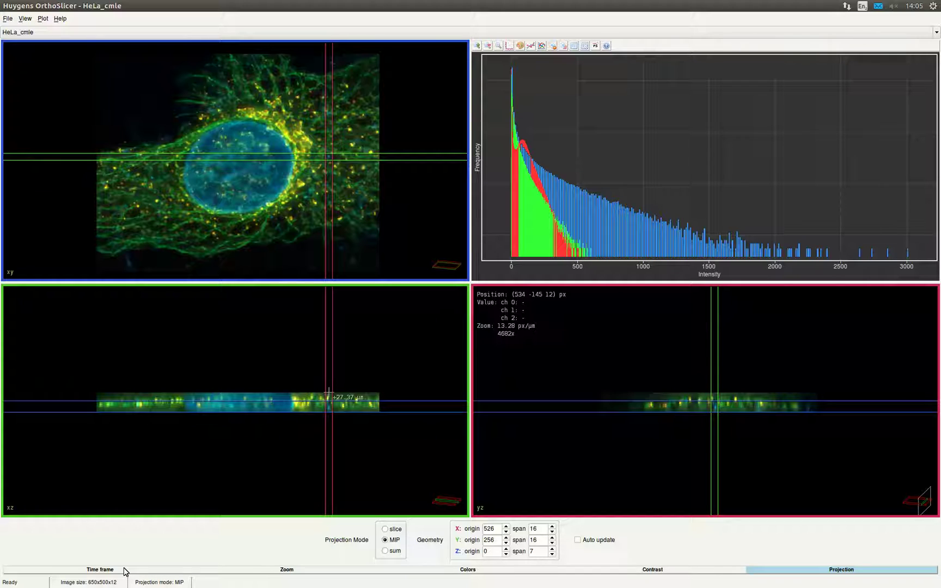
{"action": "left_click", "coordinate": [124, 570]}
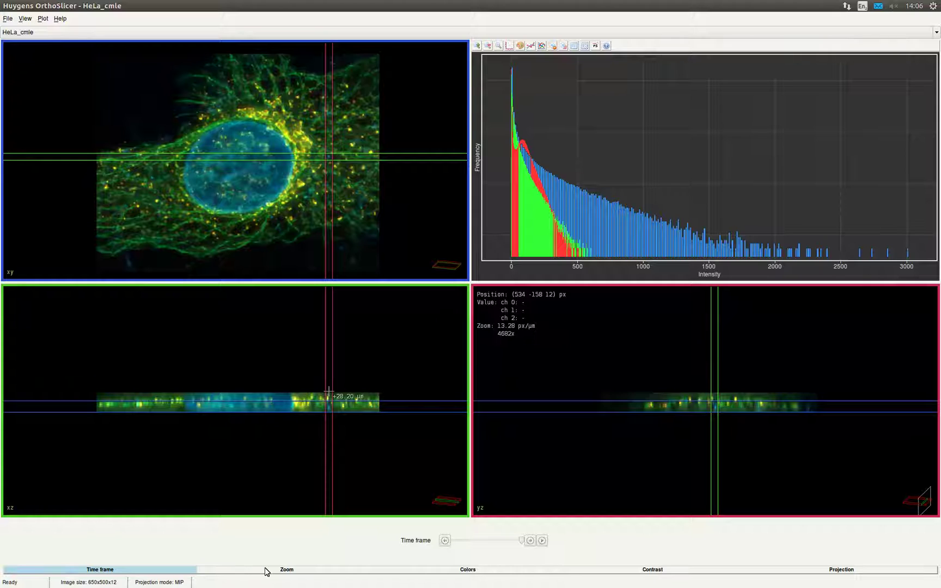
{"action": "left_click", "coordinate": [311, 569]}
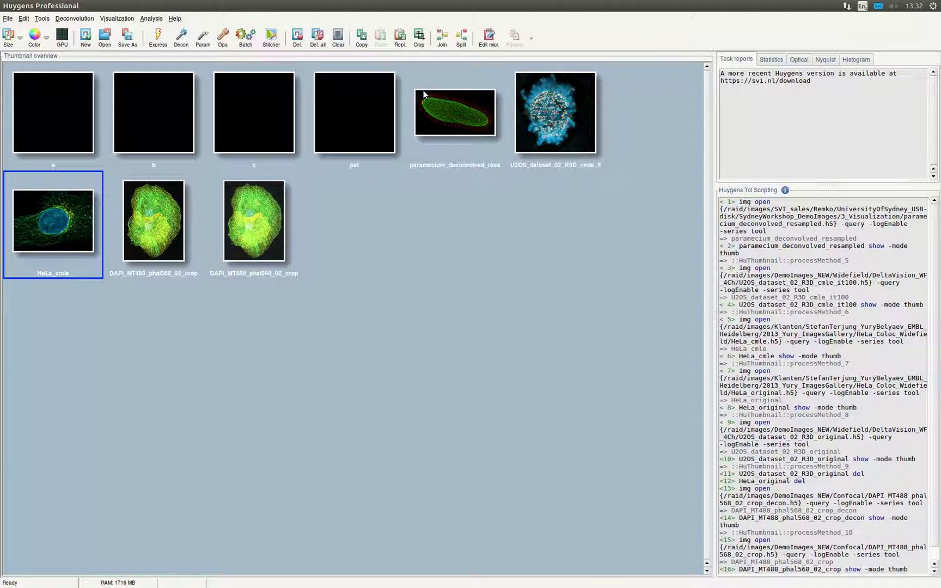
Step: Select paramecium_deconvolved_resampled and bring up its View submenu of viewers
{"action": "left_click", "coordinate": [454, 99]}
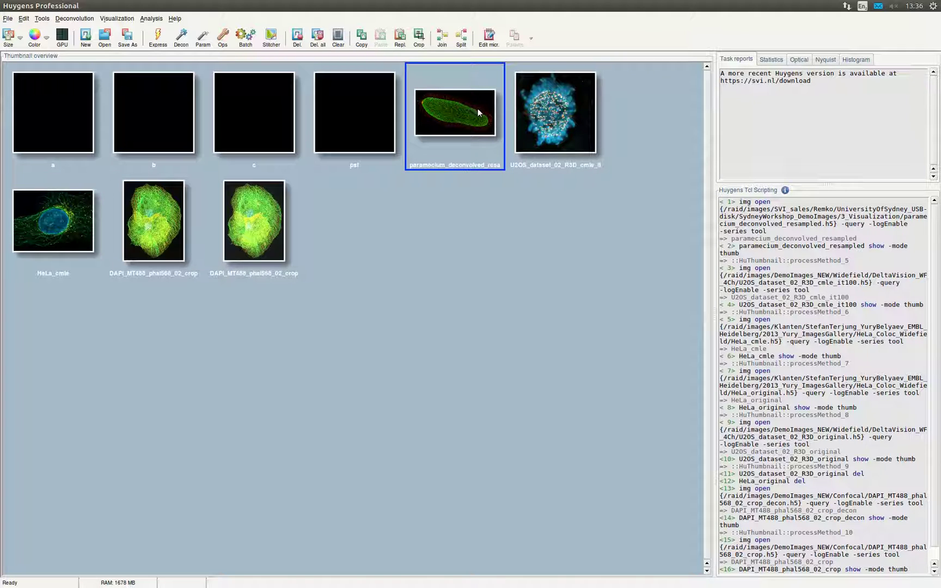
{"action": "right_click", "coordinate": [479, 115]}
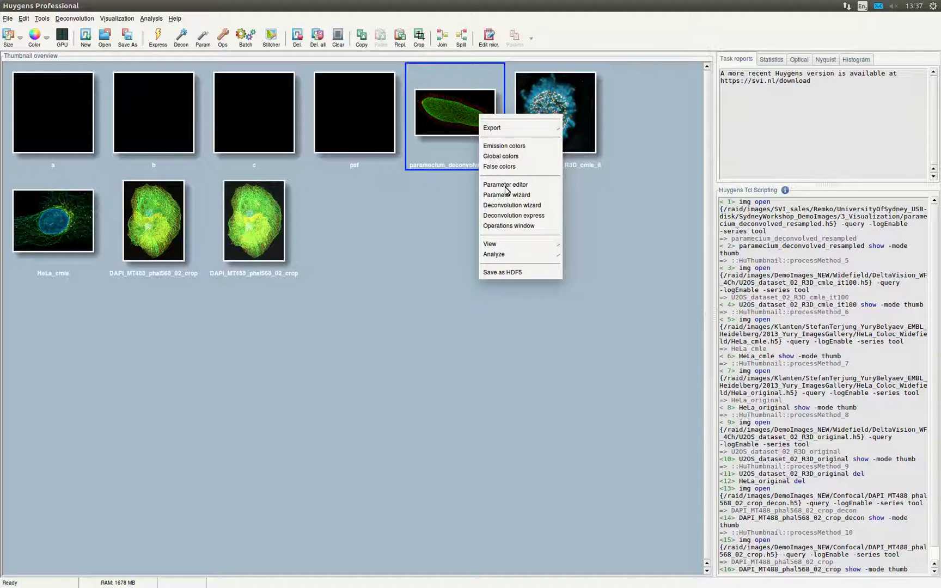
{"action": "mouse_move", "coordinate": [507, 244]}
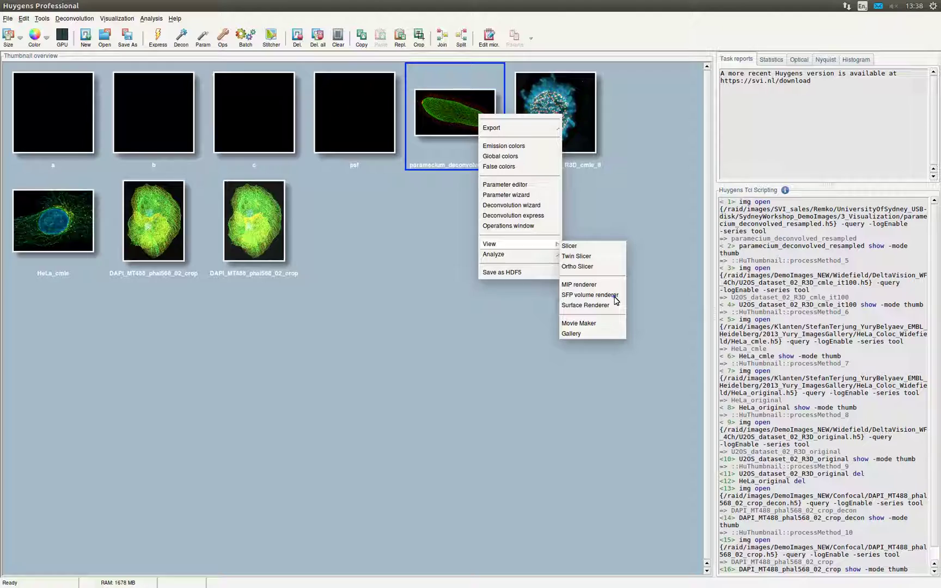
Step: Render paramecium_deconvolved_resampled in the SFP volume renderer as two channels casting a table shadow
{"action": "left_click", "coordinate": [590, 295]}
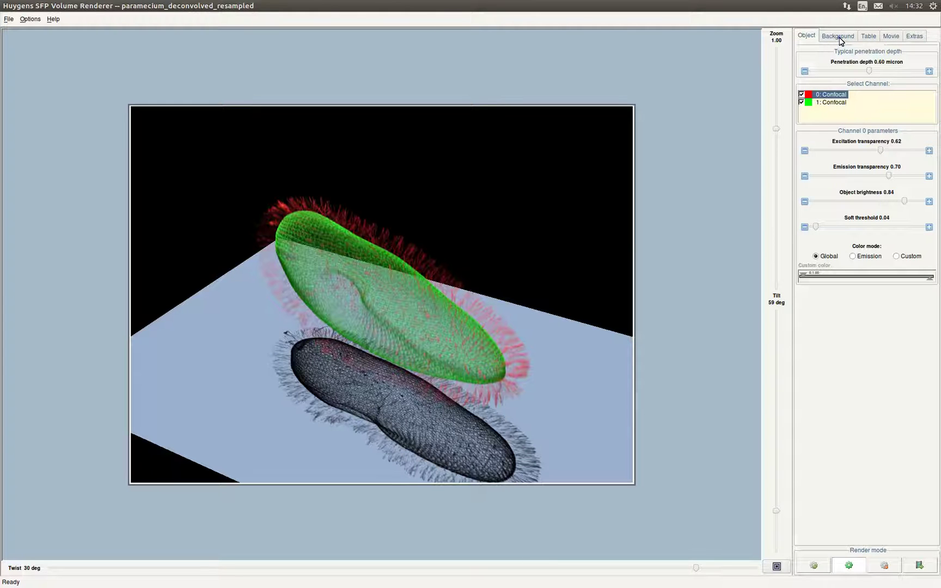
Step: Review the SFP renderer's Background, Table and Movie settings panels in turn
{"action": "left_click", "coordinate": [839, 39]}
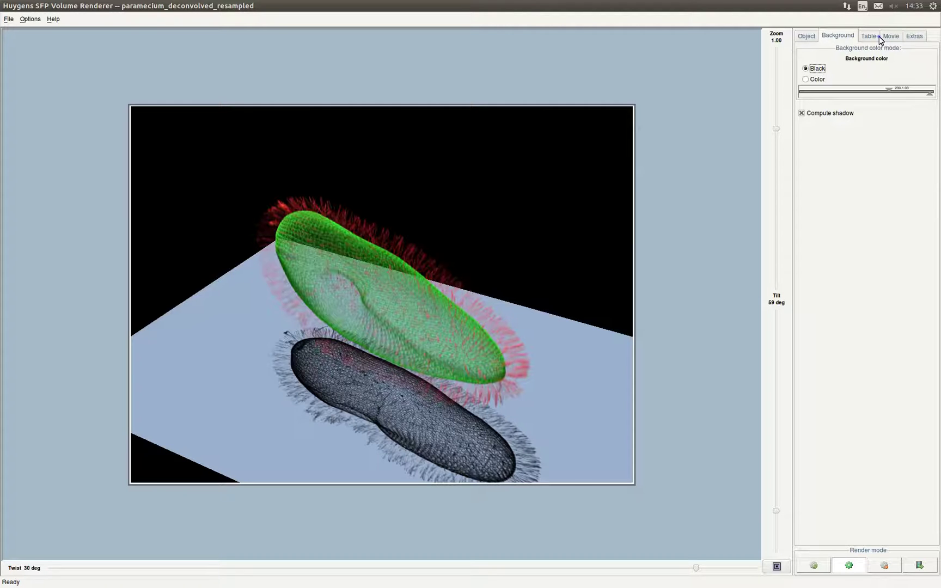
{"action": "left_click", "coordinate": [880, 39]}
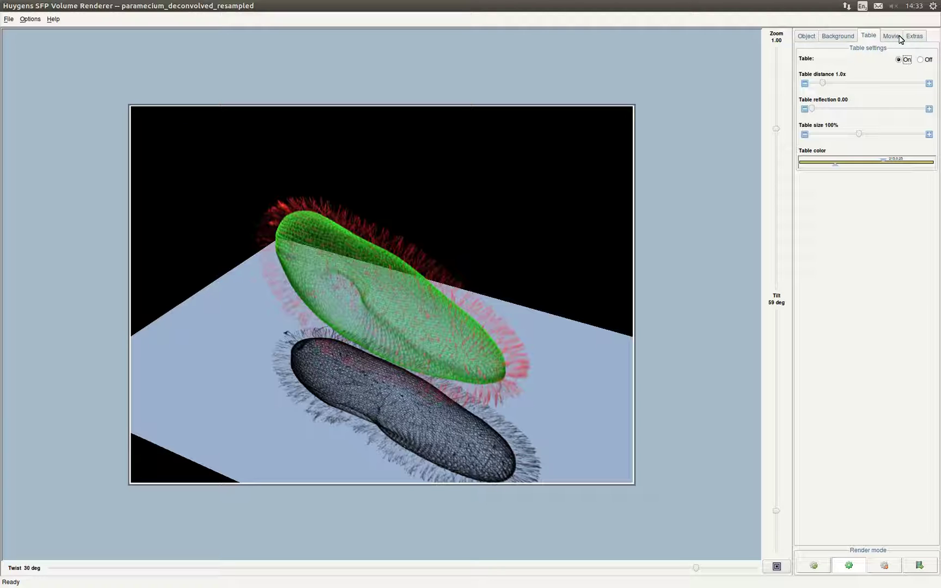
{"action": "left_click", "coordinate": [900, 39]}
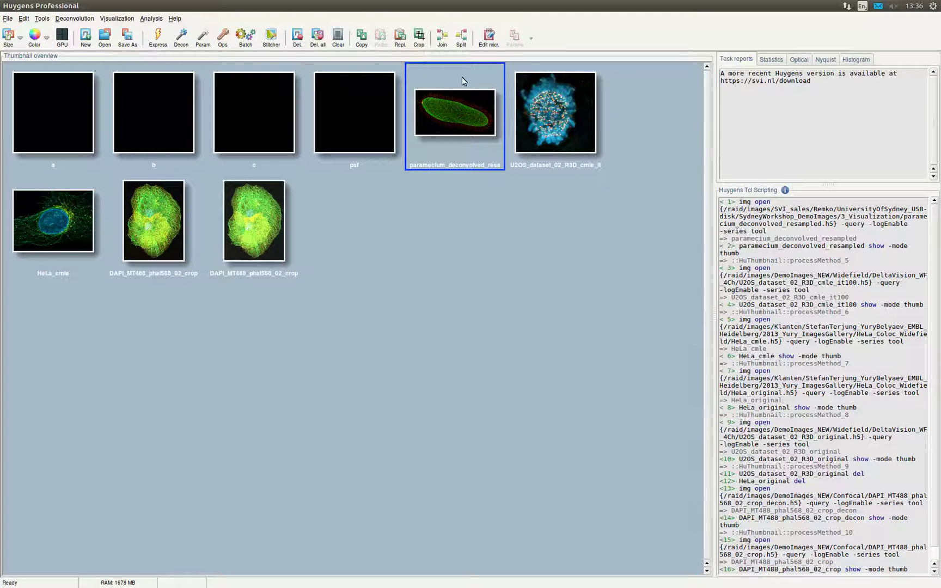
Step: Show paramecium_deconvolved_resampled in the MIP renderer as a two-channel maximum intensity projection
{"action": "right_click", "coordinate": [480, 116]}
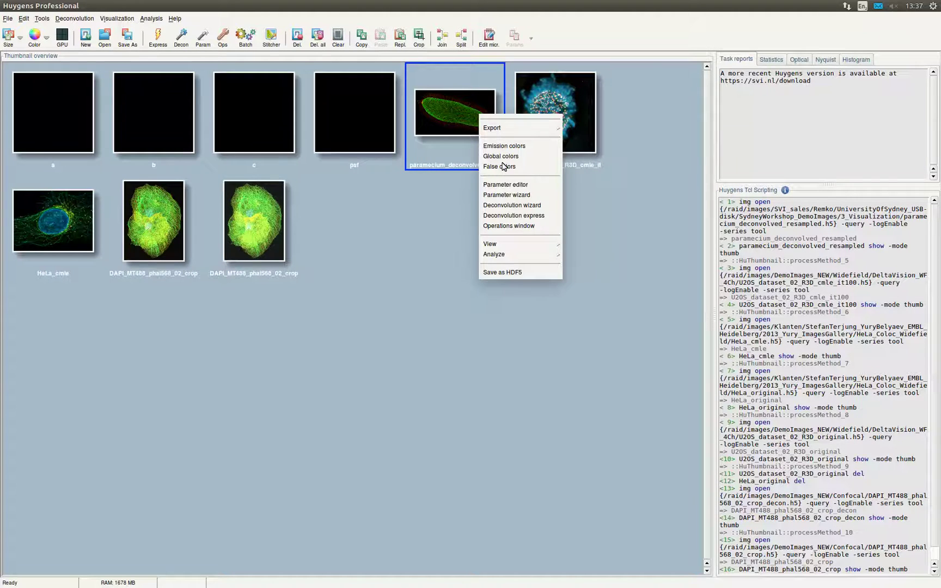
{"action": "mouse_move", "coordinate": [539, 246]}
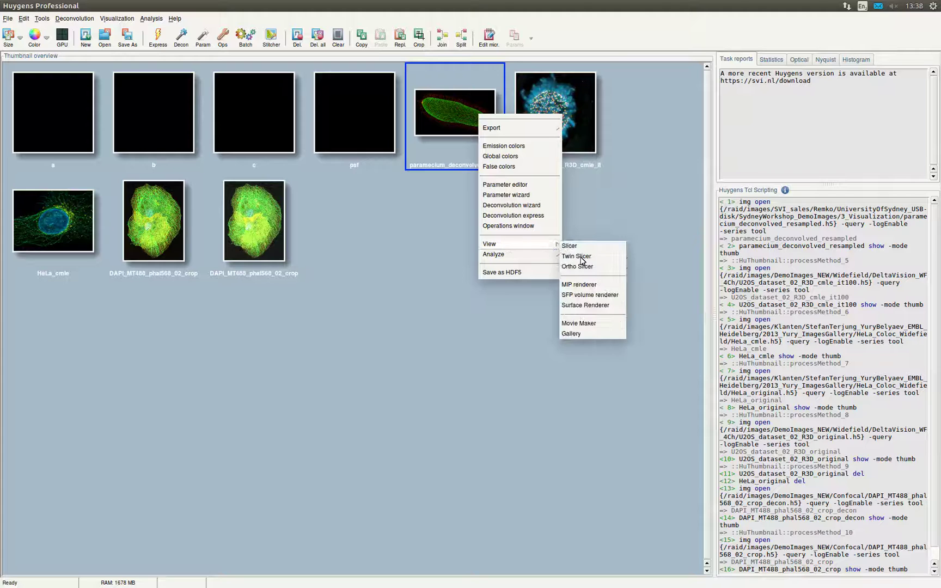
{"action": "left_click", "coordinate": [597, 285]}
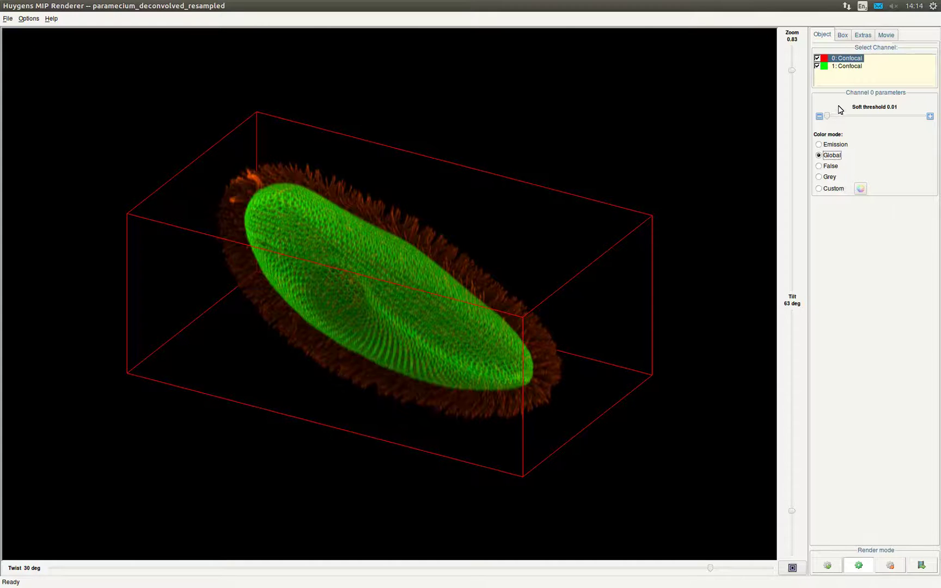
Step: Check the MIP renderer's Box, Extras and Movie settings panels
{"action": "left_click", "coordinate": [842, 35]}
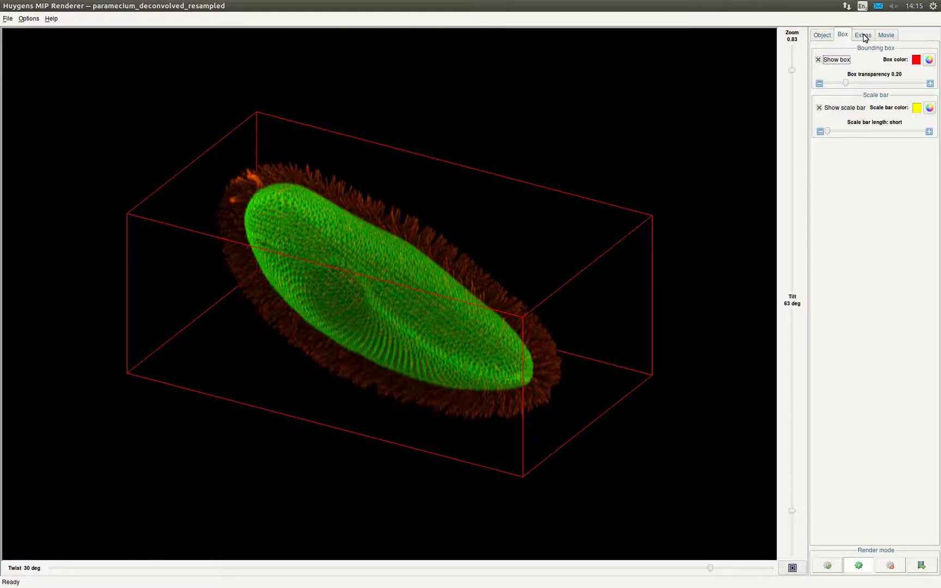
{"action": "left_click", "coordinate": [866, 37]}
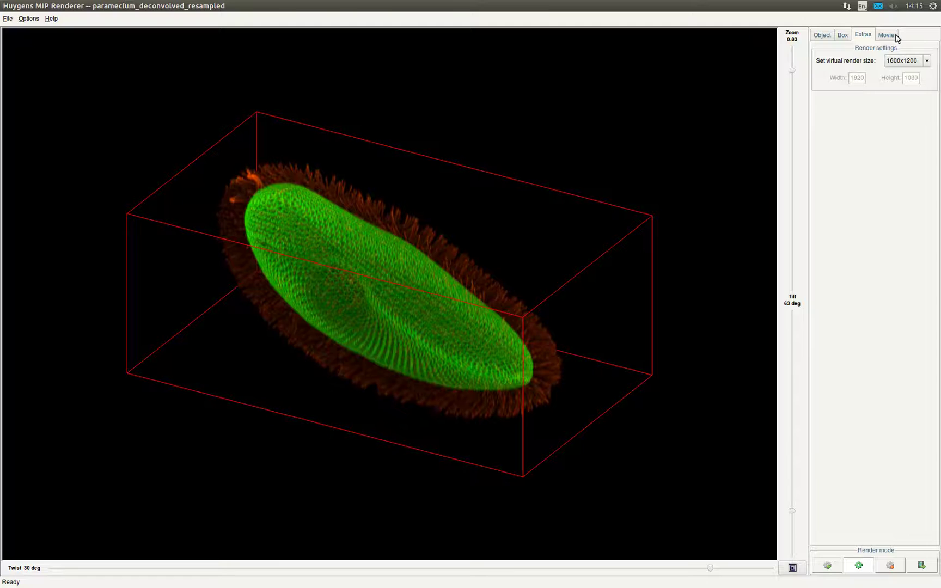
{"action": "left_click", "coordinate": [887, 35]}
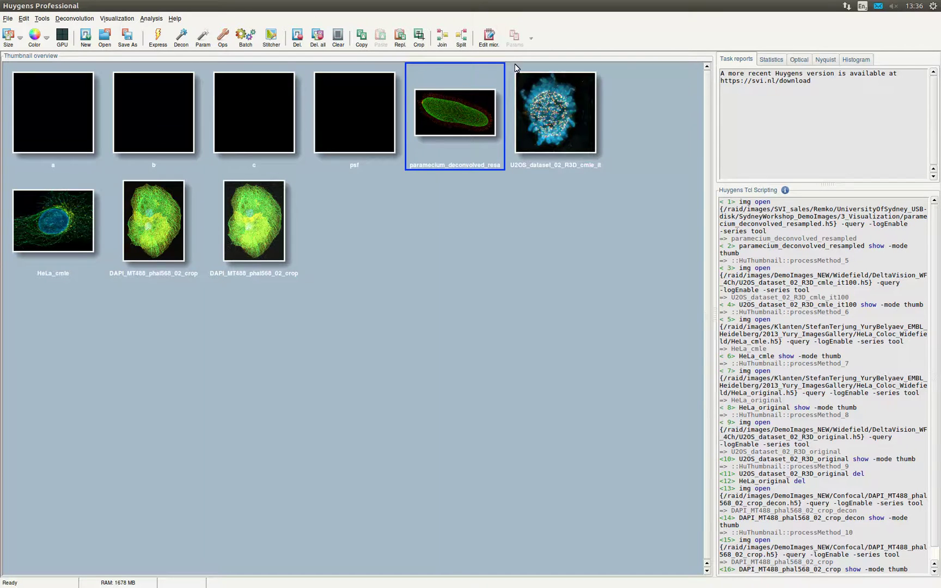
Step: Select U2OS_dataset_02_R3D_cmle and bring up its View submenu of viewers and renderers
{"action": "left_click", "coordinate": [524, 83]}
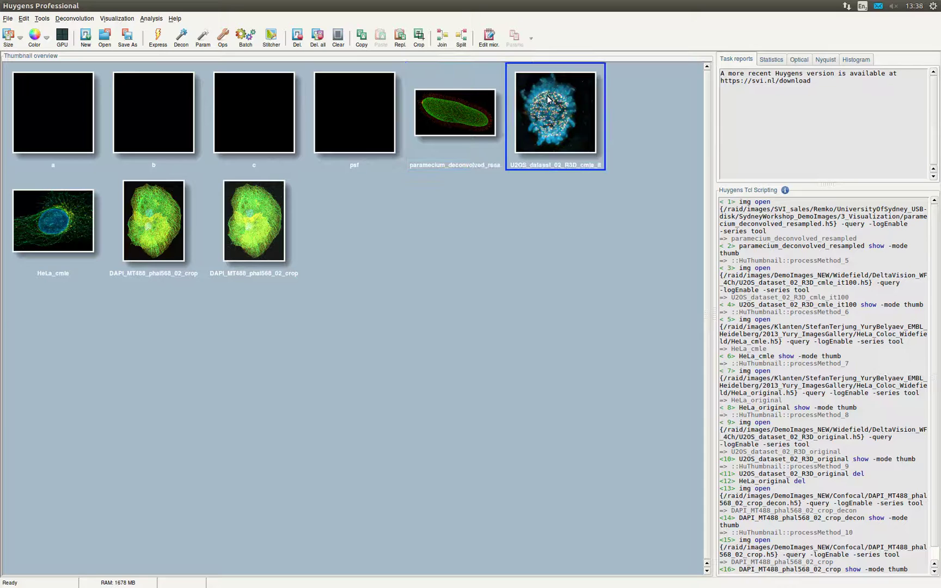
{"action": "right_click", "coordinate": [552, 125]}
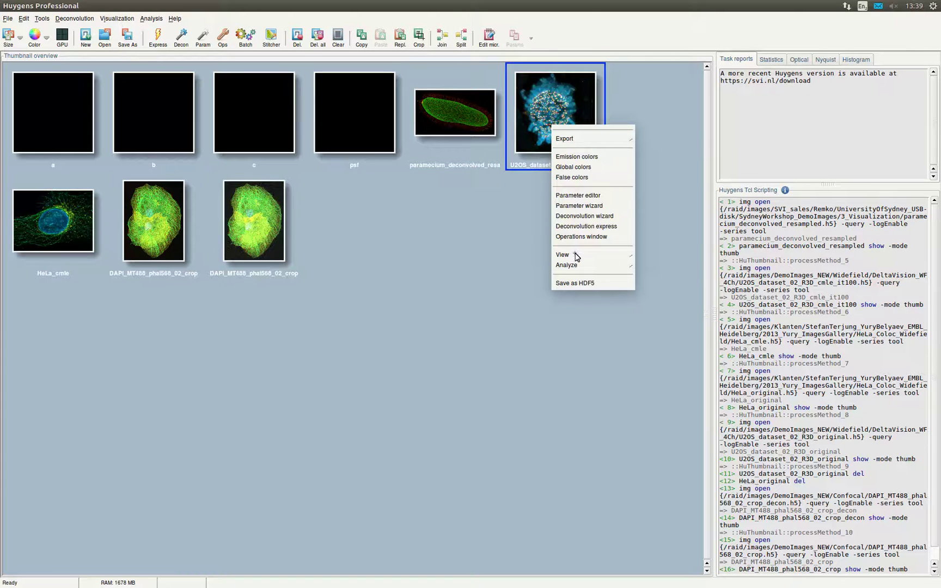
{"action": "mouse_move", "coordinate": [576, 256]}
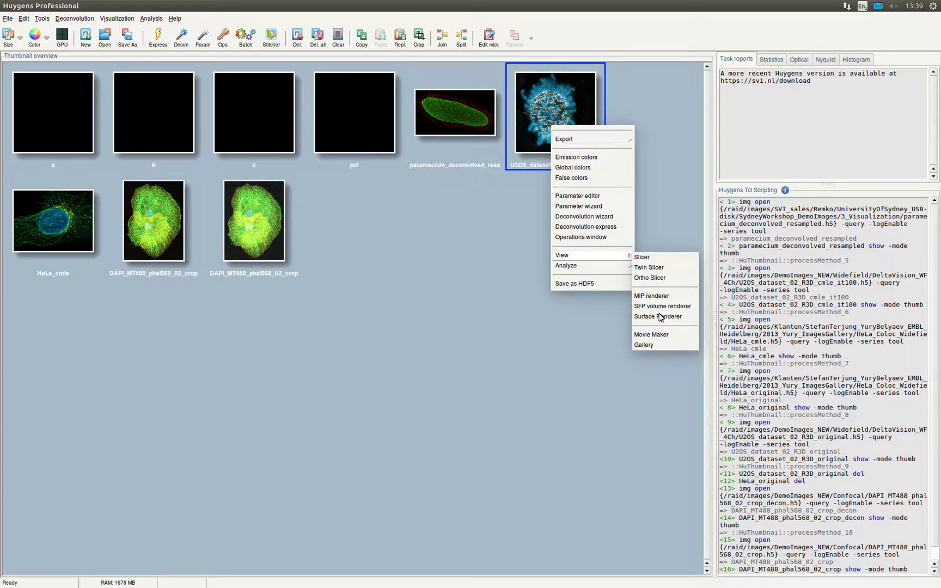
Step: Display U2OS_dataset_02_R3D_cmle as a gallery of 22 Z-plane tiles from 1.40 to 5.60 µm
{"action": "left_click", "coordinate": [661, 344]}
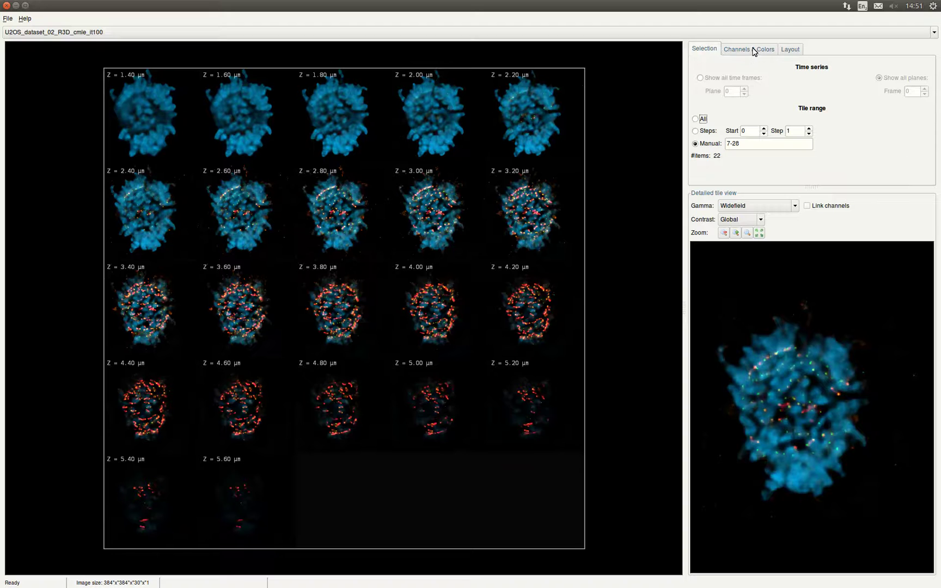
Step: Check the gallery's Channels & Colors settings, then its Layout settings with auto layout and 5 columns
{"action": "left_click", "coordinate": [752, 48]}
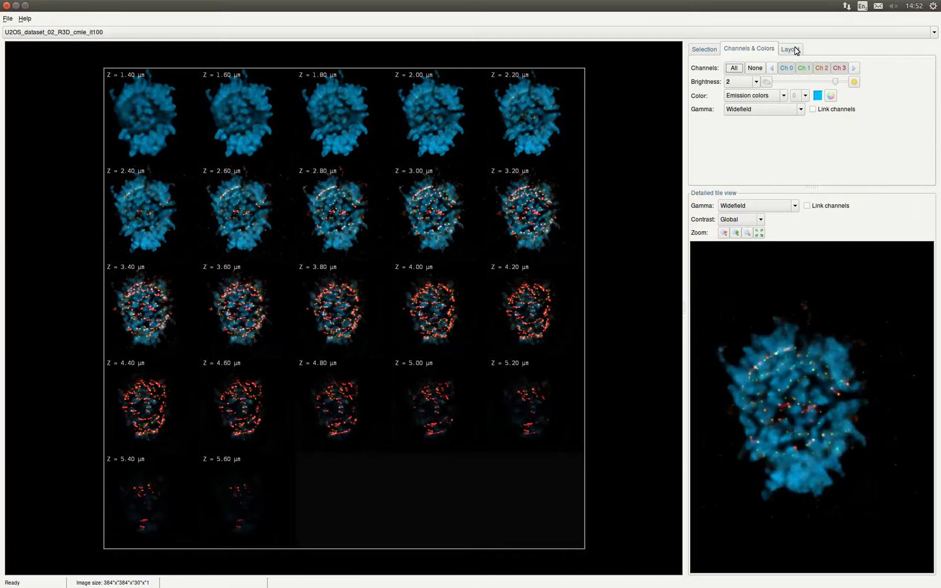
{"action": "left_click", "coordinate": [796, 50]}
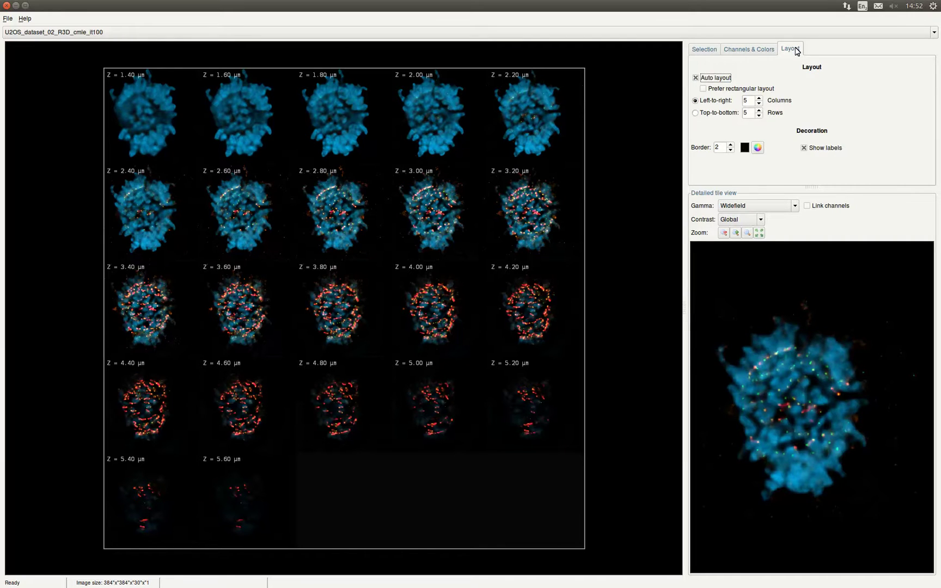